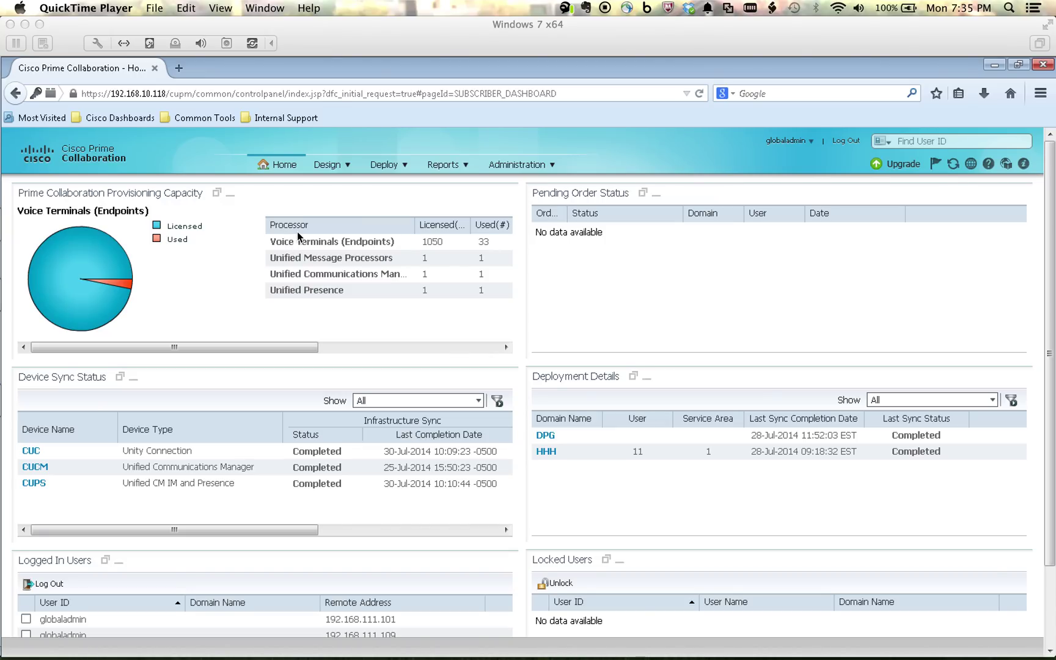
Step: Go to Deploy > User Provisioning to list the 11 existing users
{"action": "left_click", "coordinate": [382, 169]}
{"action": "mouse_move", "coordinate": [391, 170]}
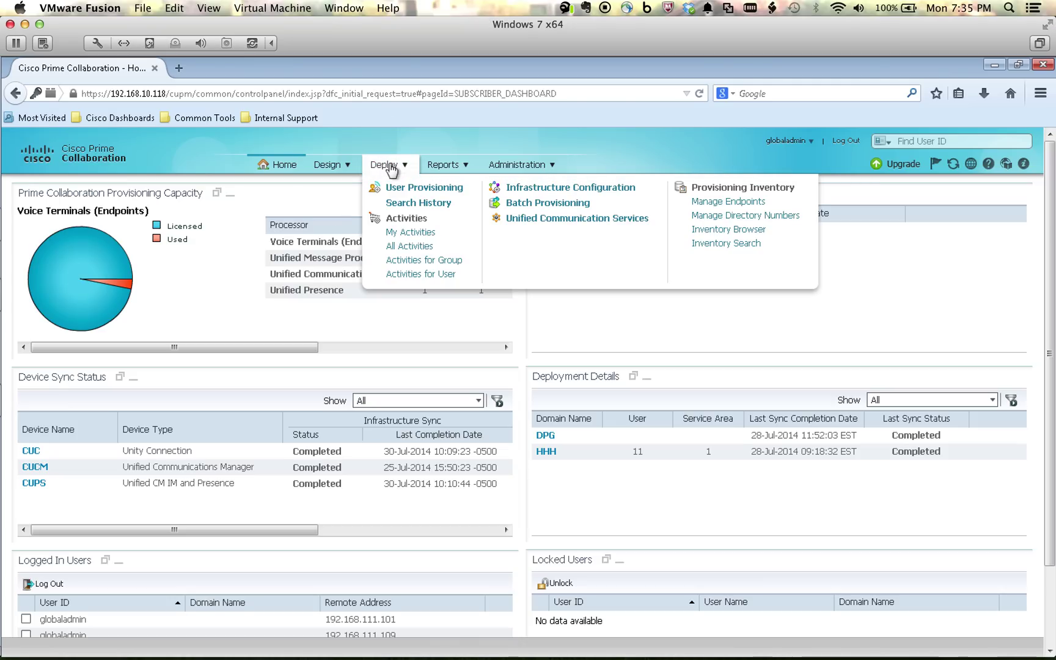
{"action": "left_click", "coordinate": [414, 193]}
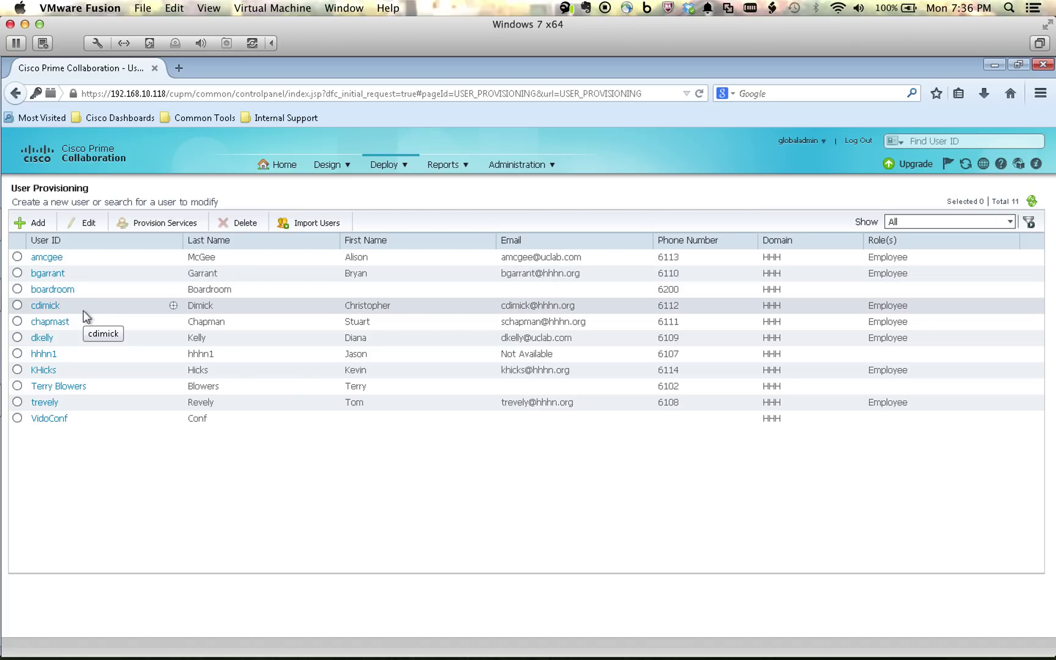
Step: Start a new user, entering the user ID and choosing the HHH domain
{"action": "left_click", "coordinate": [37, 224]}
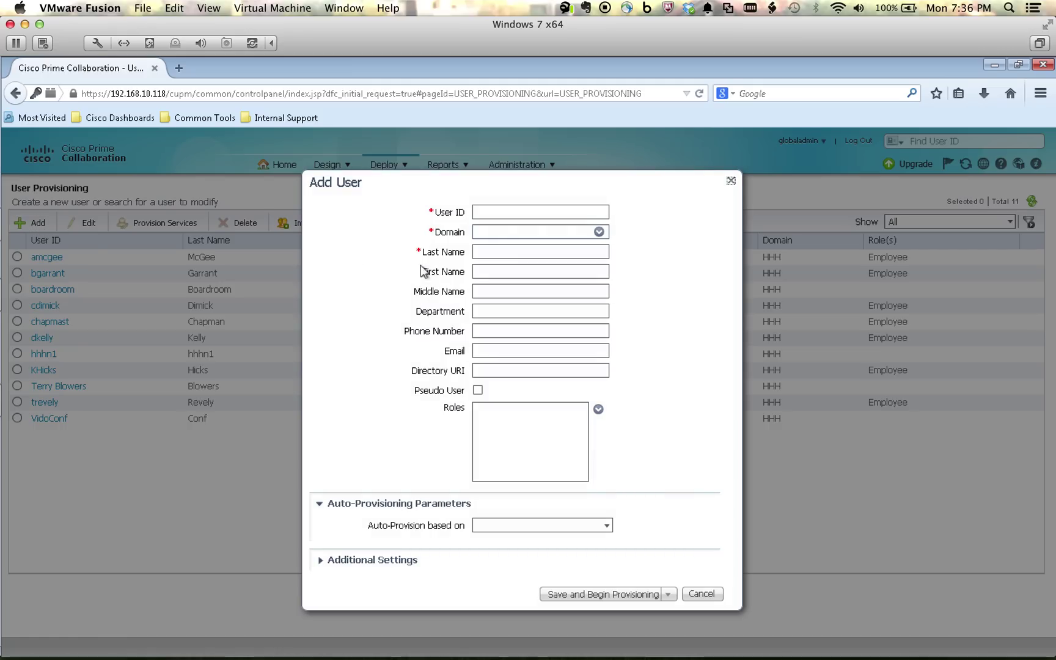
{"action": "left_click", "coordinate": [500, 213]}
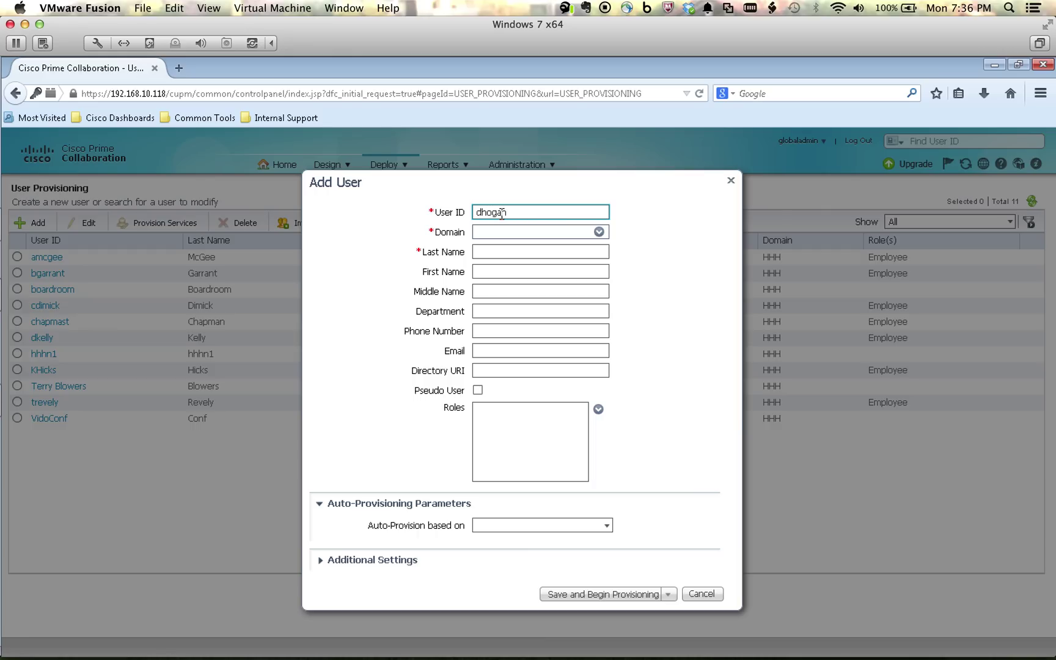
{"action": "left_click", "coordinate": [599, 233]}
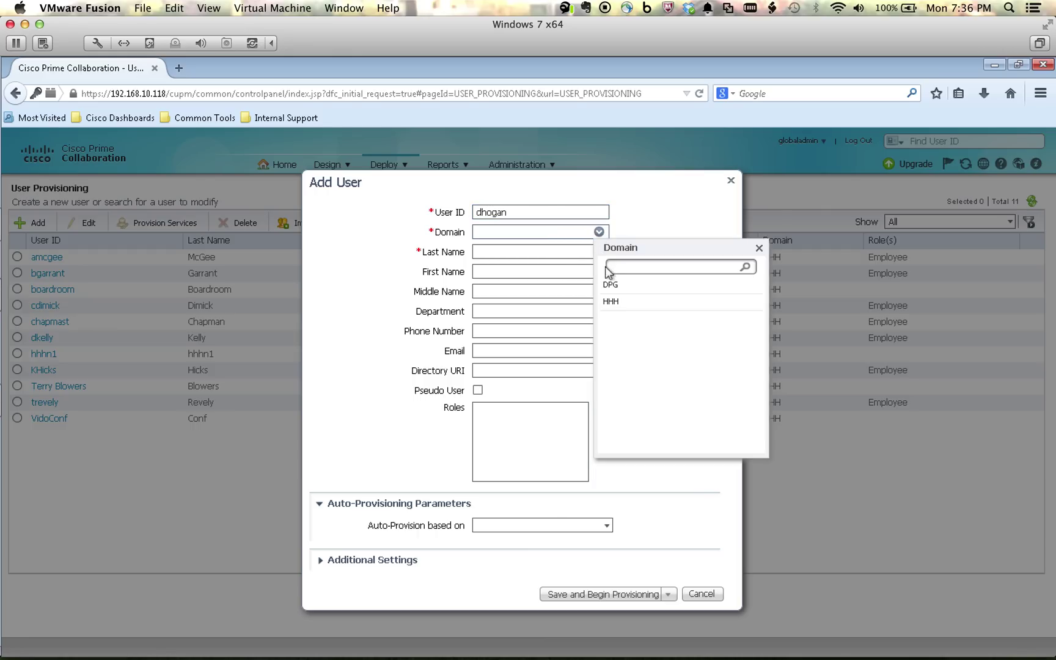
{"action": "left_click", "coordinate": [612, 303]}
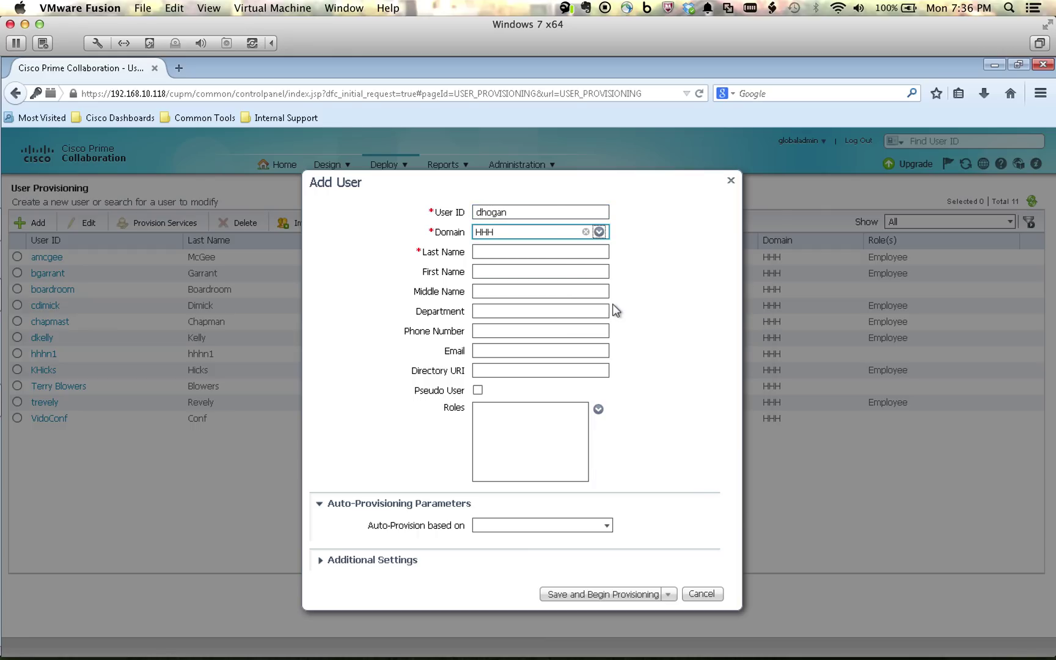
Step: Fill in the user's last and first name, Accounting department and e-mail address
{"action": "left_click", "coordinate": [536, 253]}
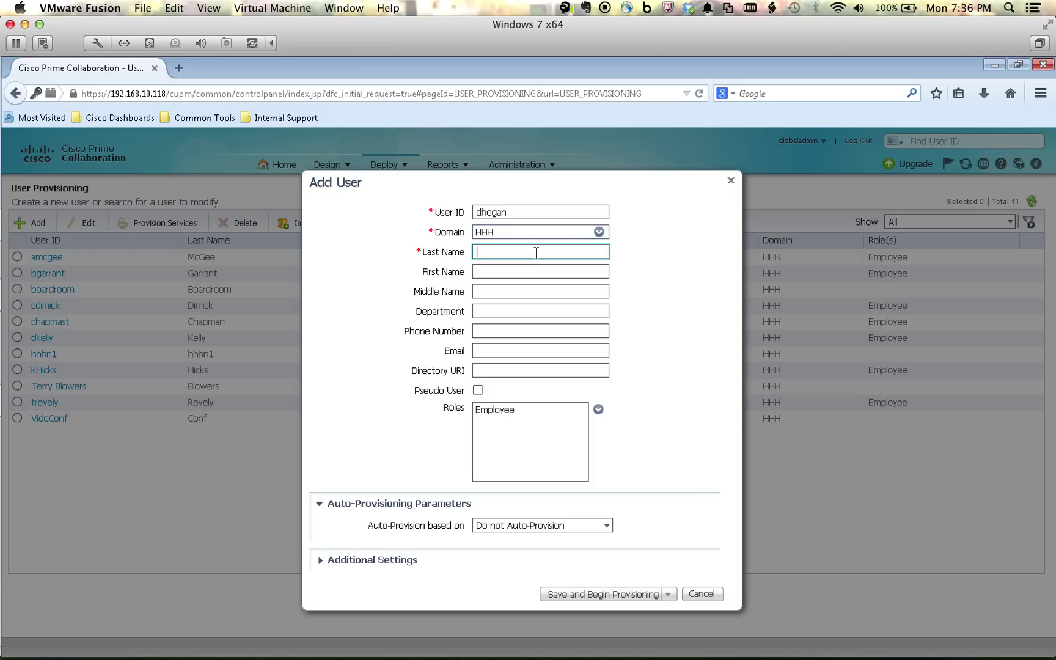
{"action": "key", "text": "Tab"}
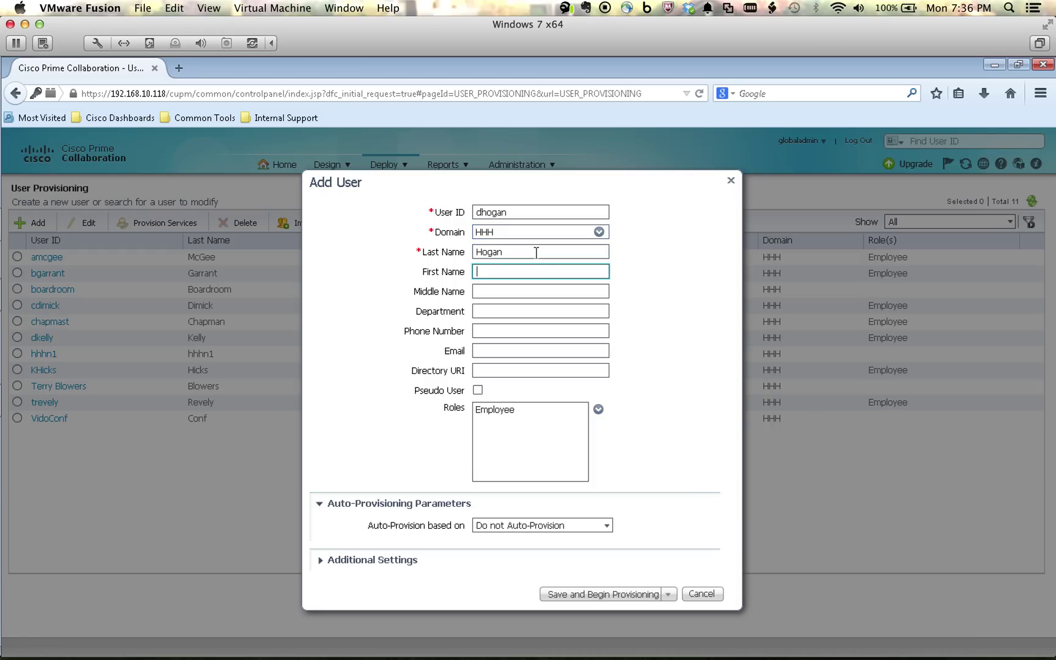
{"action": "key", "text": "Tab"}
{"action": "key", "text": "Tab"}
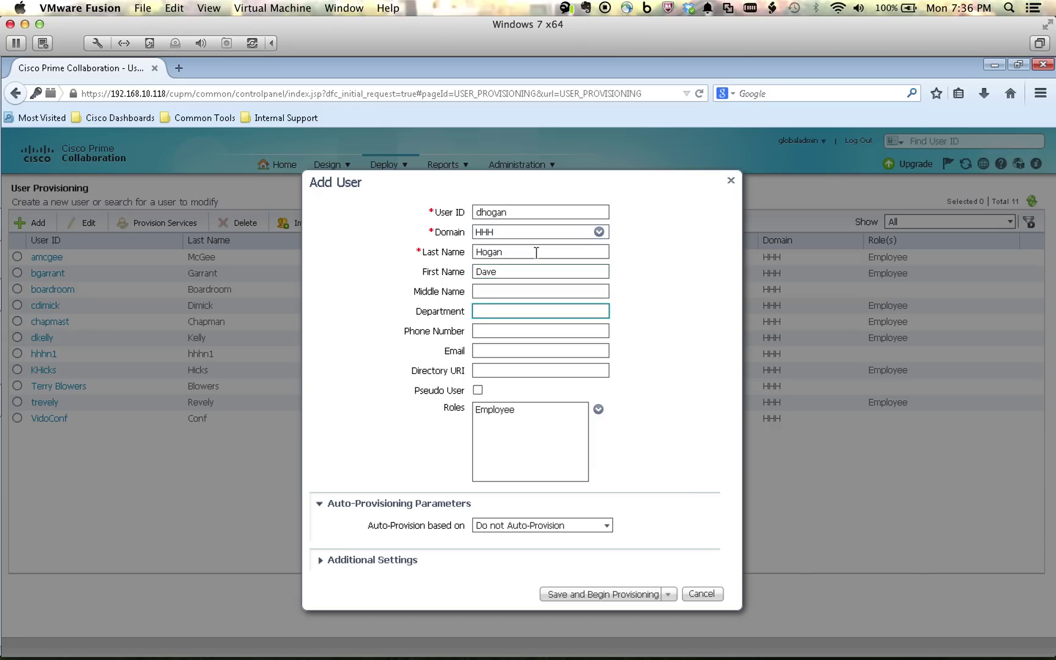
{"action": "type", "text": "Accounting"}
{"action": "key", "text": "Tab"}
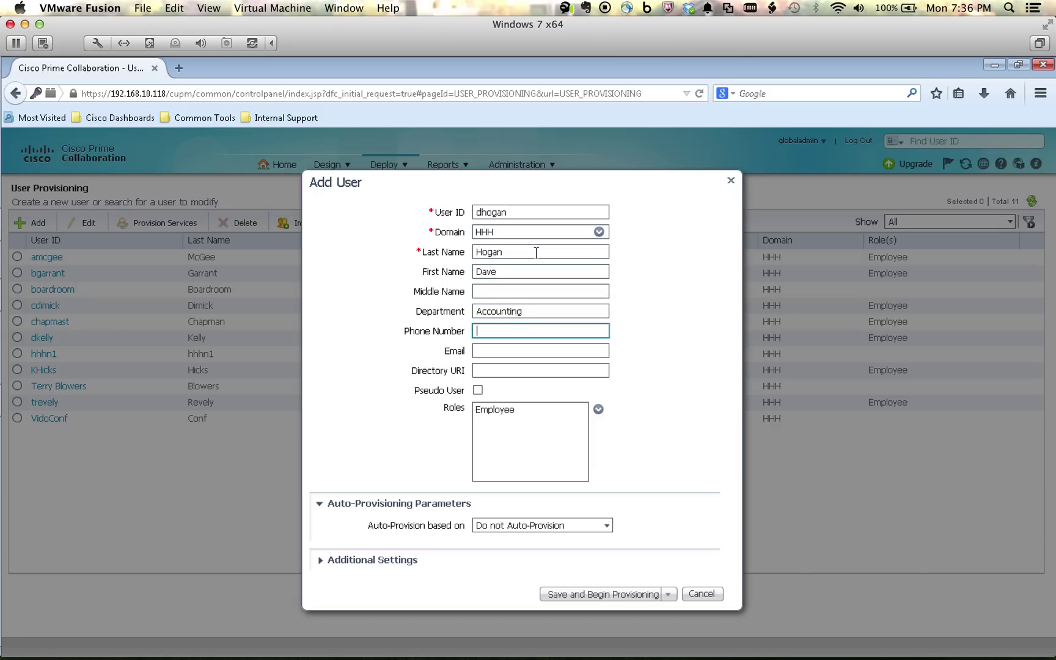
{"action": "key", "text": "Tab"}
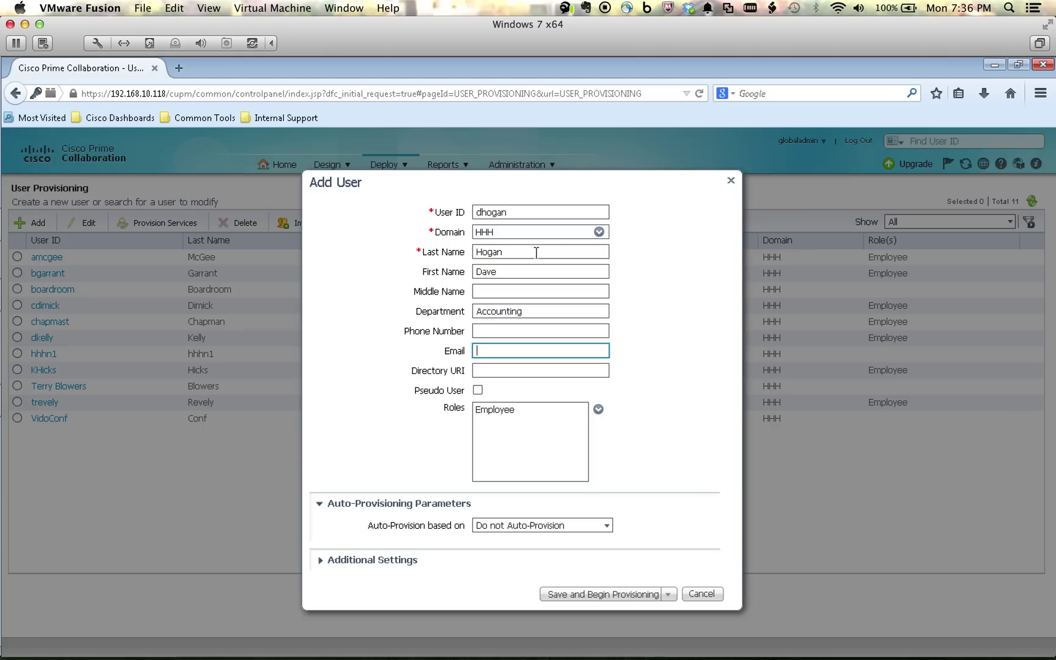
{"action": "key", "text": "Tab"}
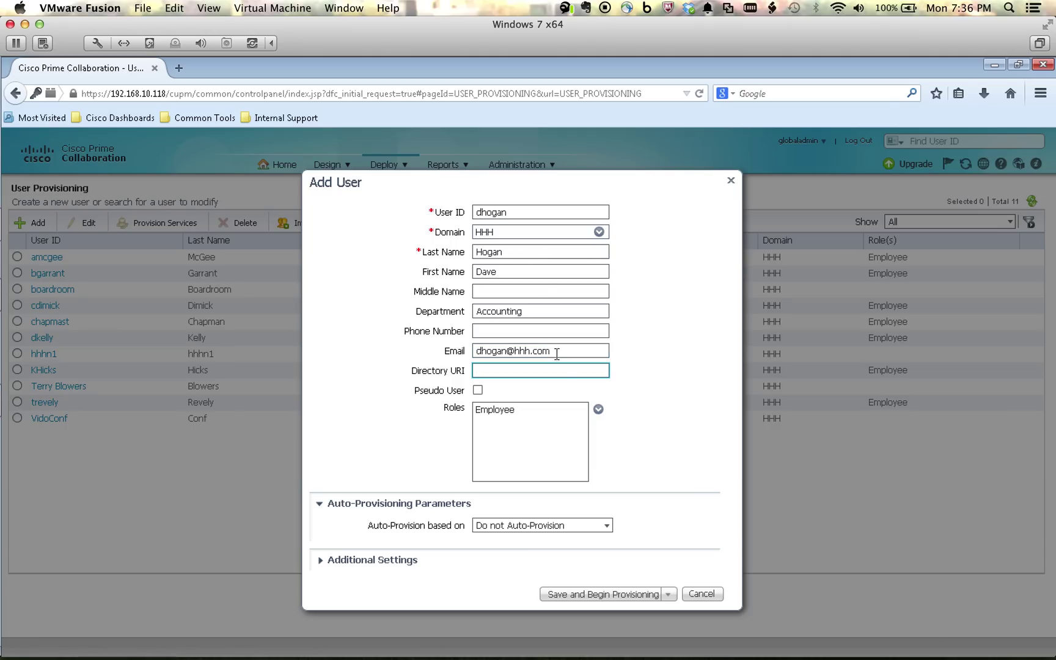
Step: Save the user, accept the NY service area, and select Enhanced Endpoint Service
{"action": "left_click", "coordinate": [599, 596]}
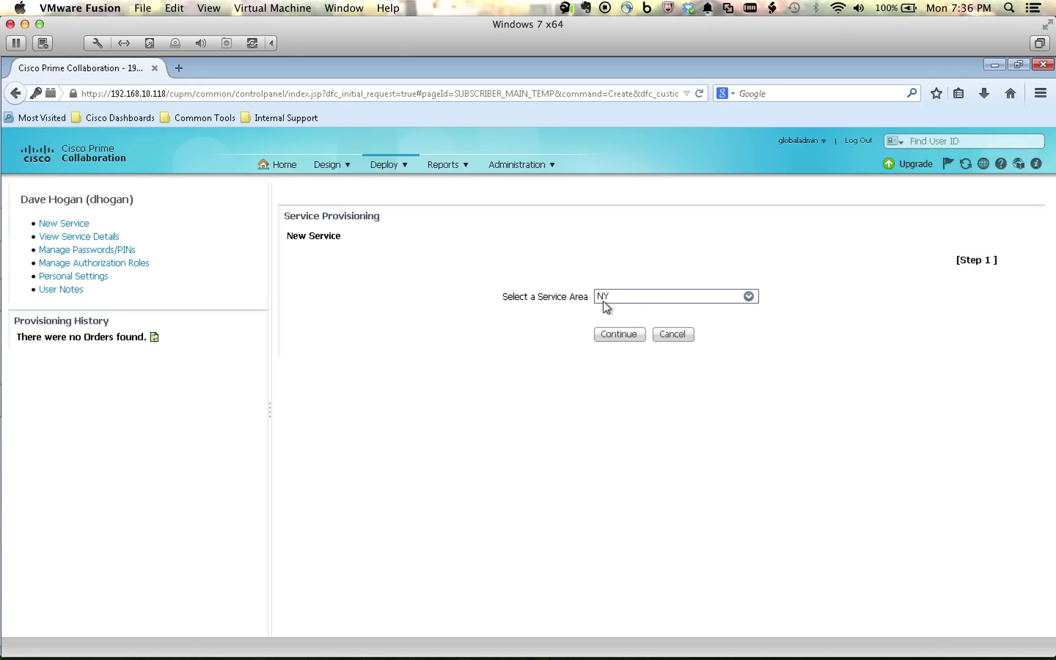
{"action": "left_click", "coordinate": [608, 338]}
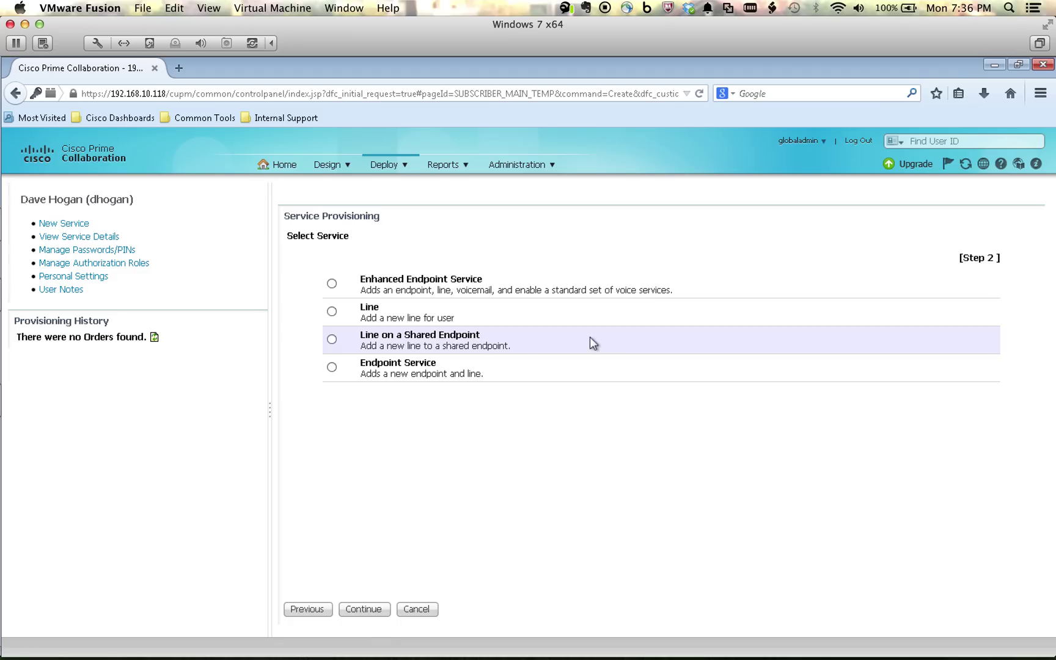
{"action": "left_click", "coordinate": [332, 284]}
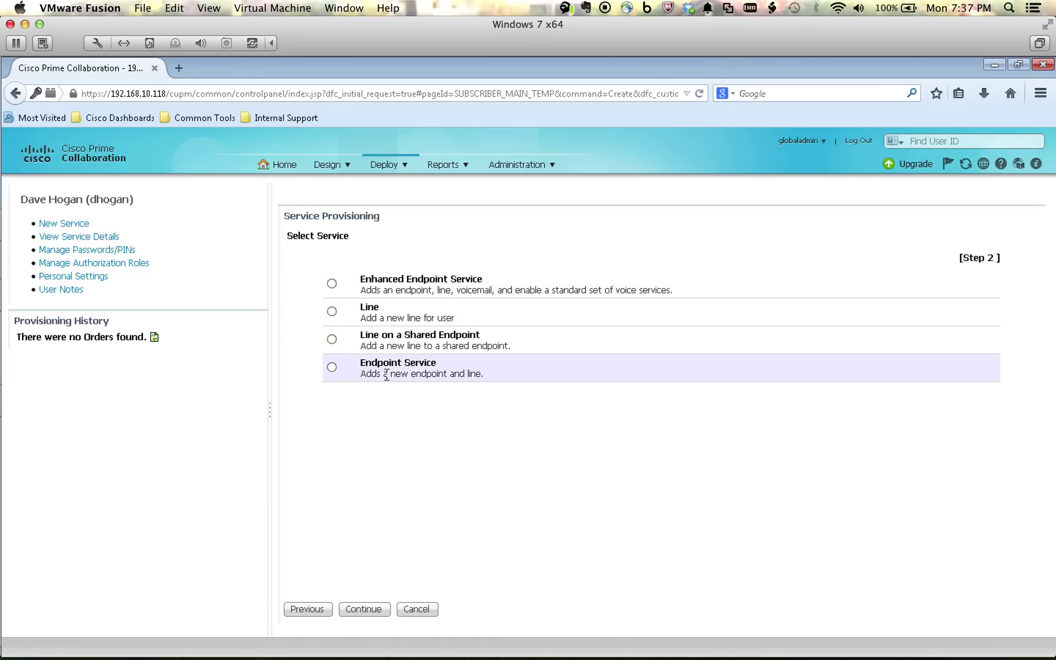
{"action": "left_click", "coordinate": [331, 284]}
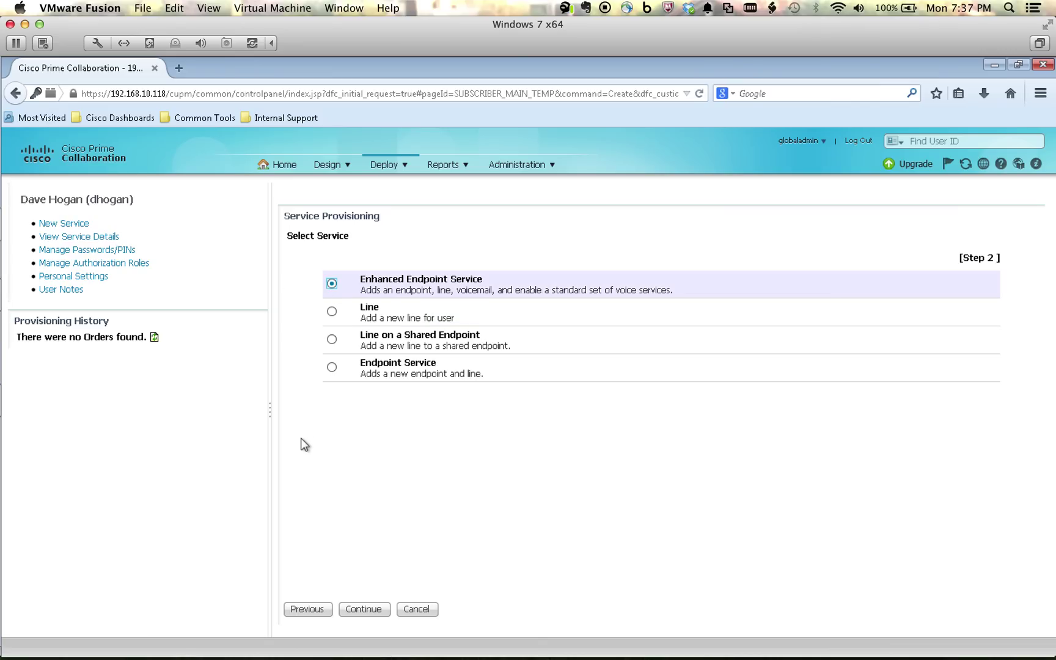
{"action": "left_click", "coordinate": [358, 610]}
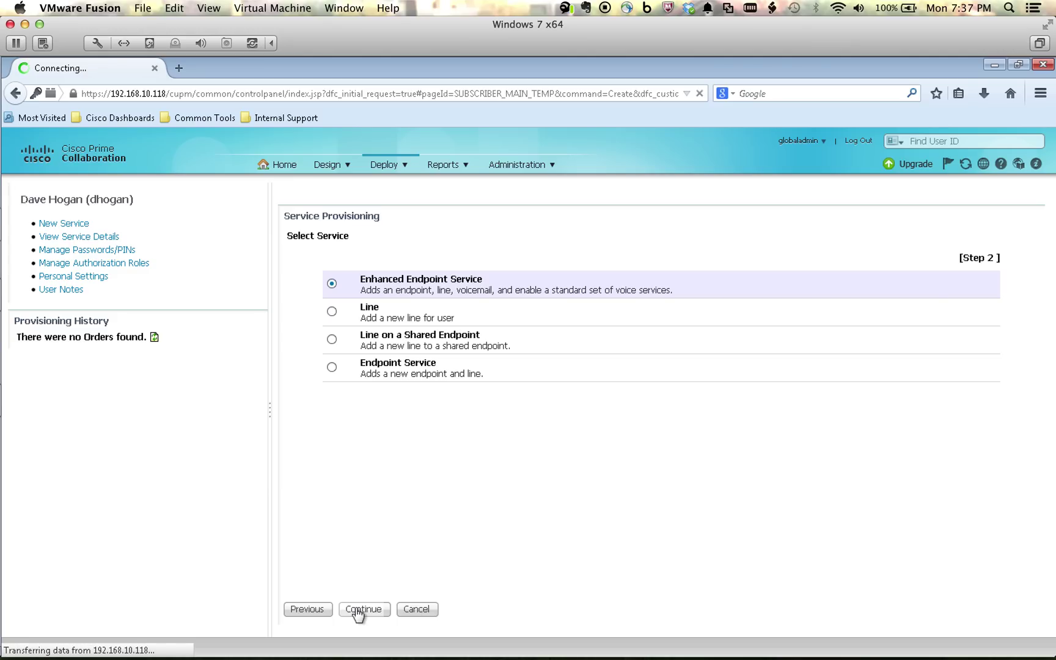
Step: Configure a Cisco 8945 endpoint with a dummy MAC address and the HHH_8945 template
{"action": "left_click", "coordinate": [557, 348]}
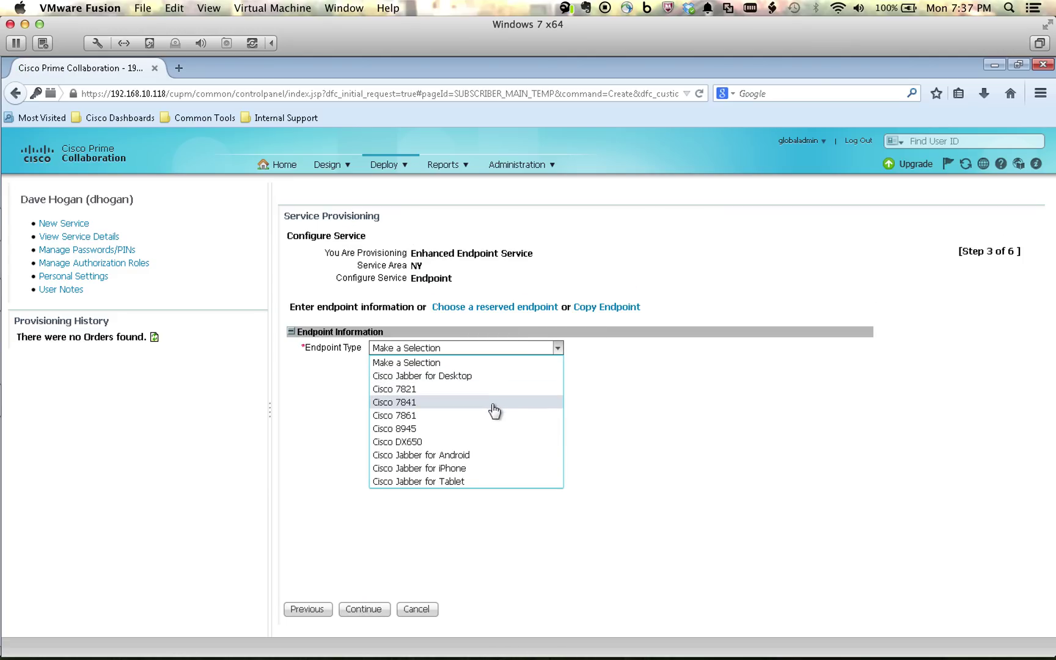
{"action": "left_click", "coordinate": [462, 430]}
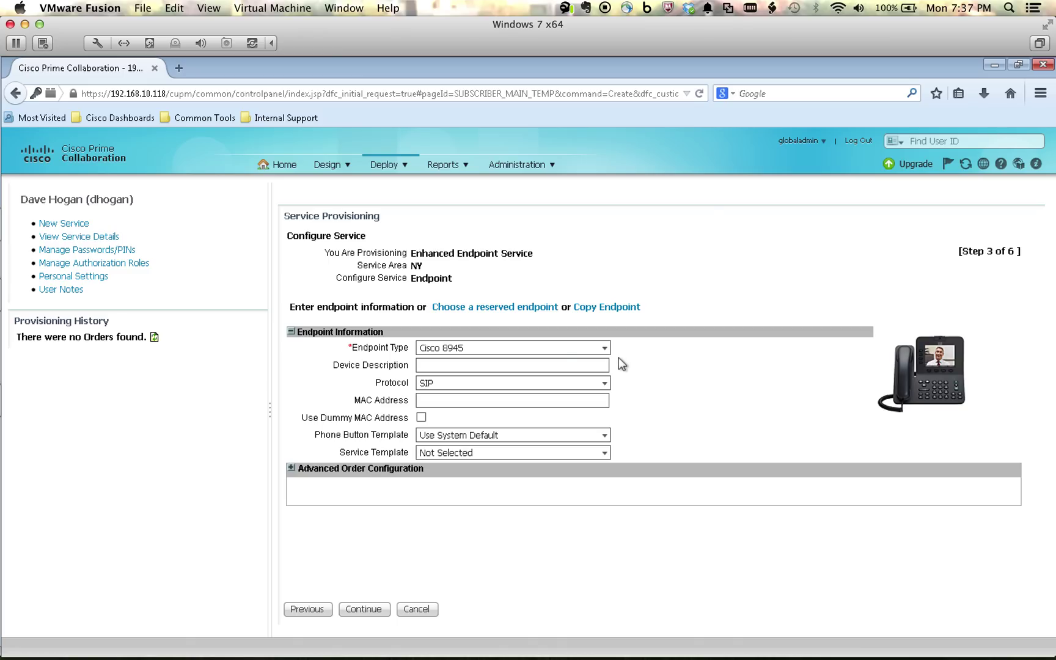
{"action": "left_click", "coordinate": [420, 418]}
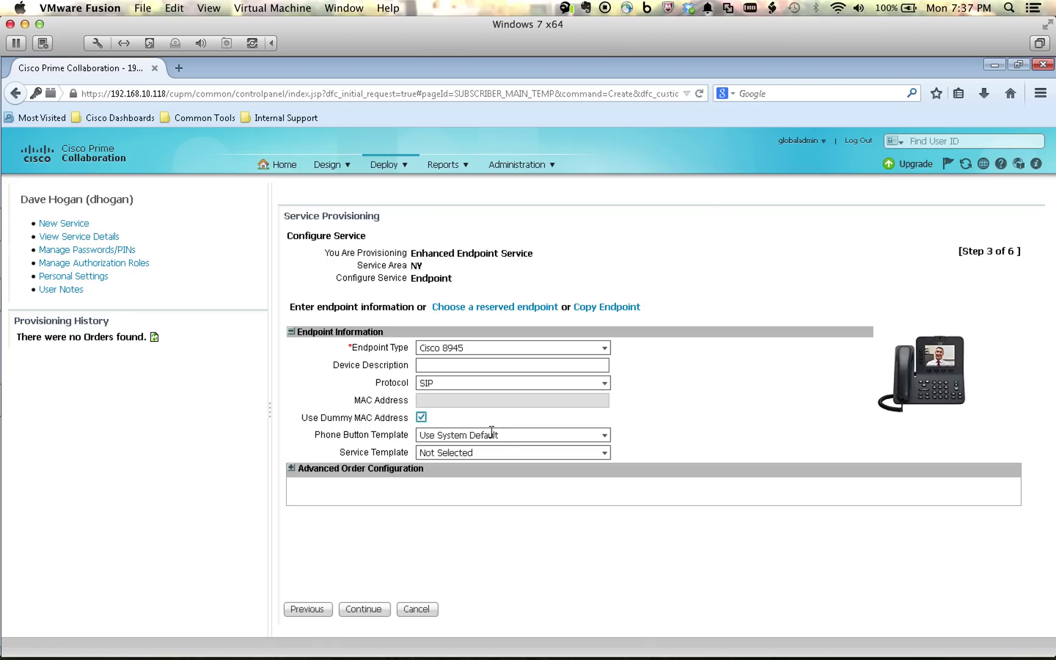
{"action": "left_click", "coordinate": [604, 453]}
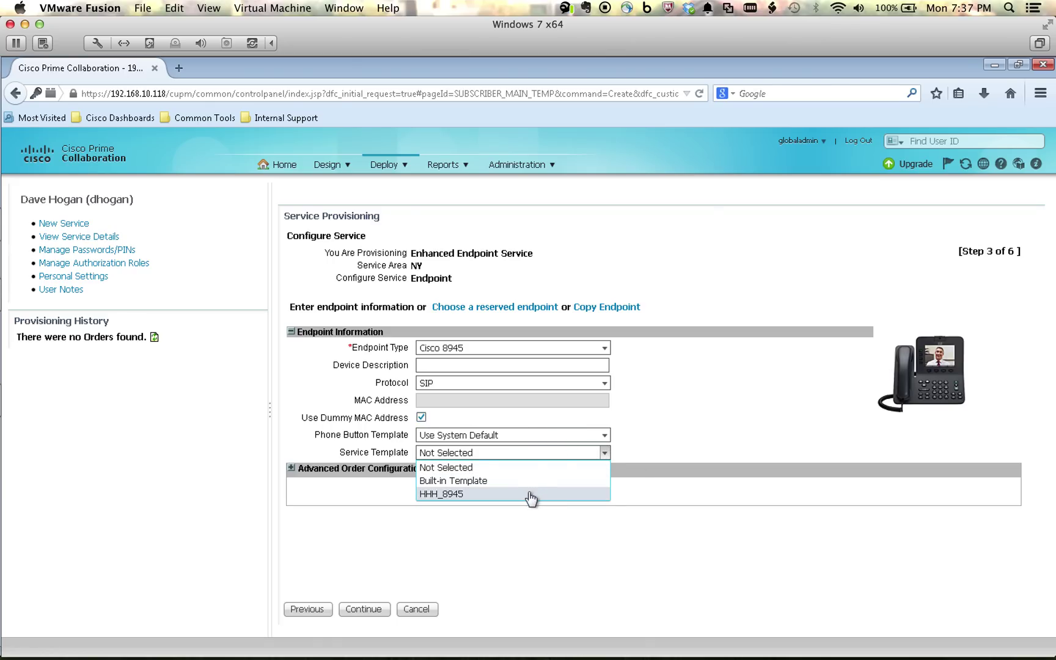
{"action": "left_click", "coordinate": [529, 494]}
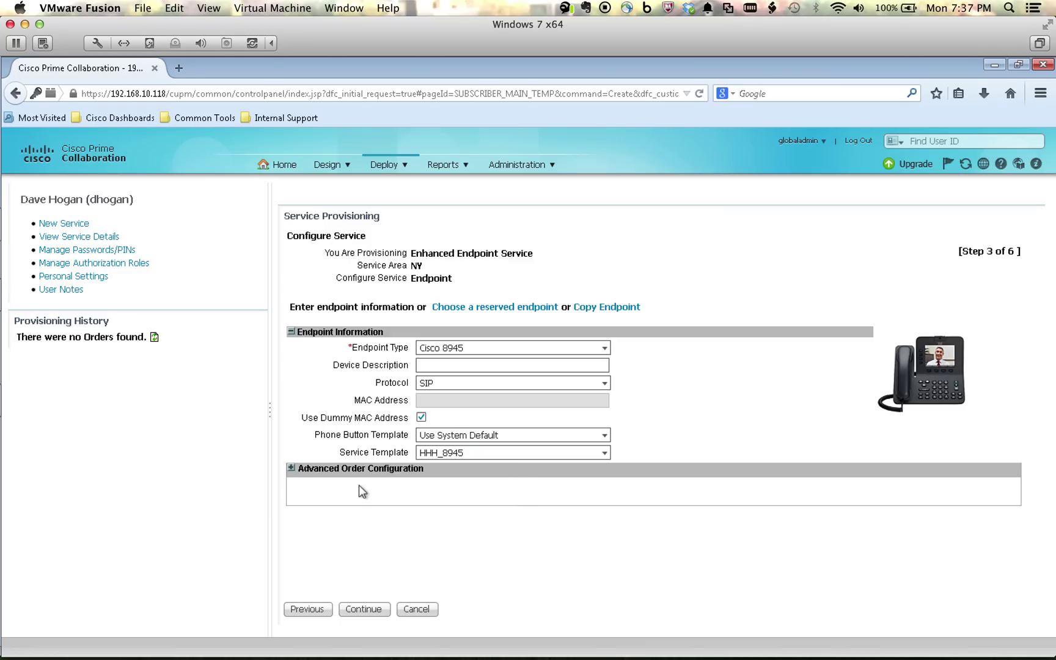
{"action": "left_click", "coordinate": [362, 611]}
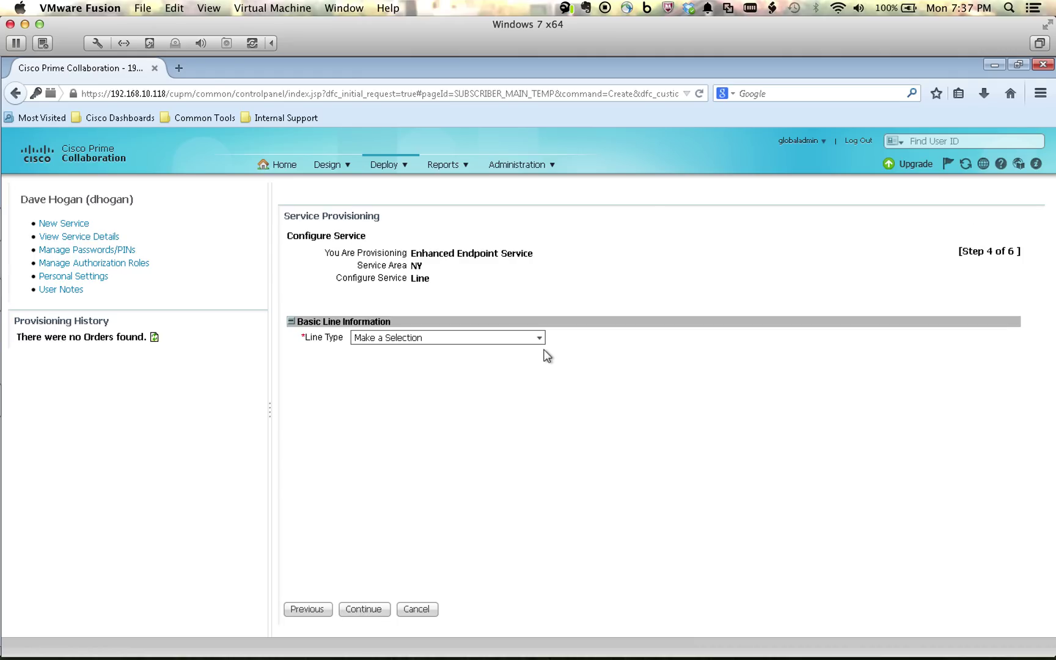
Step: Make the line Auto-Assigned with the HHH_Line service template and continue
{"action": "left_click", "coordinate": [538, 339]}
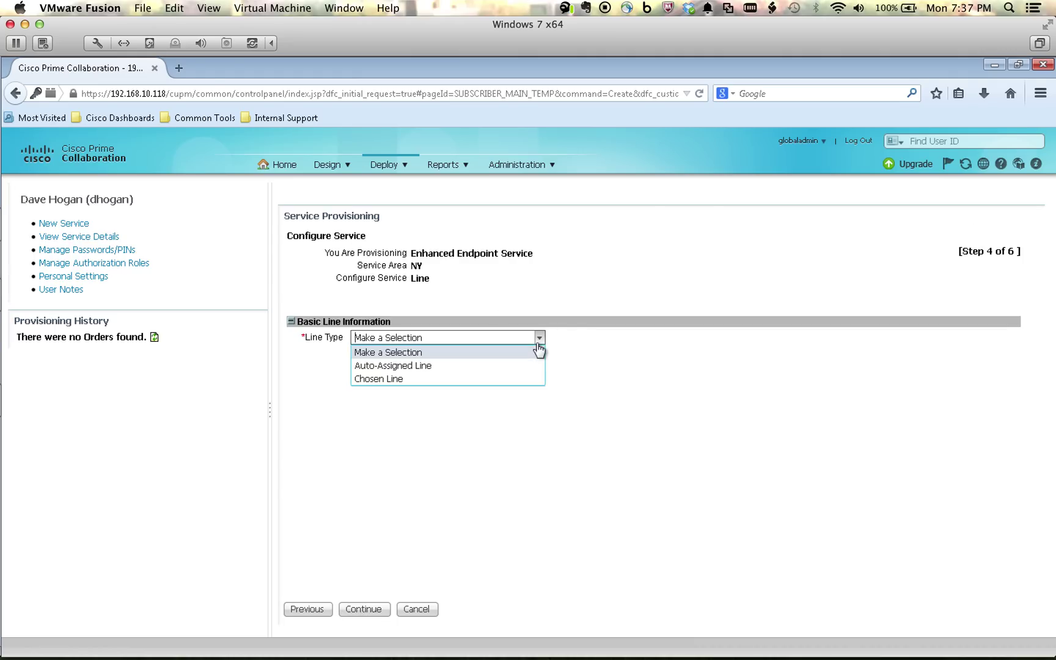
{"action": "left_click", "coordinate": [511, 366]}
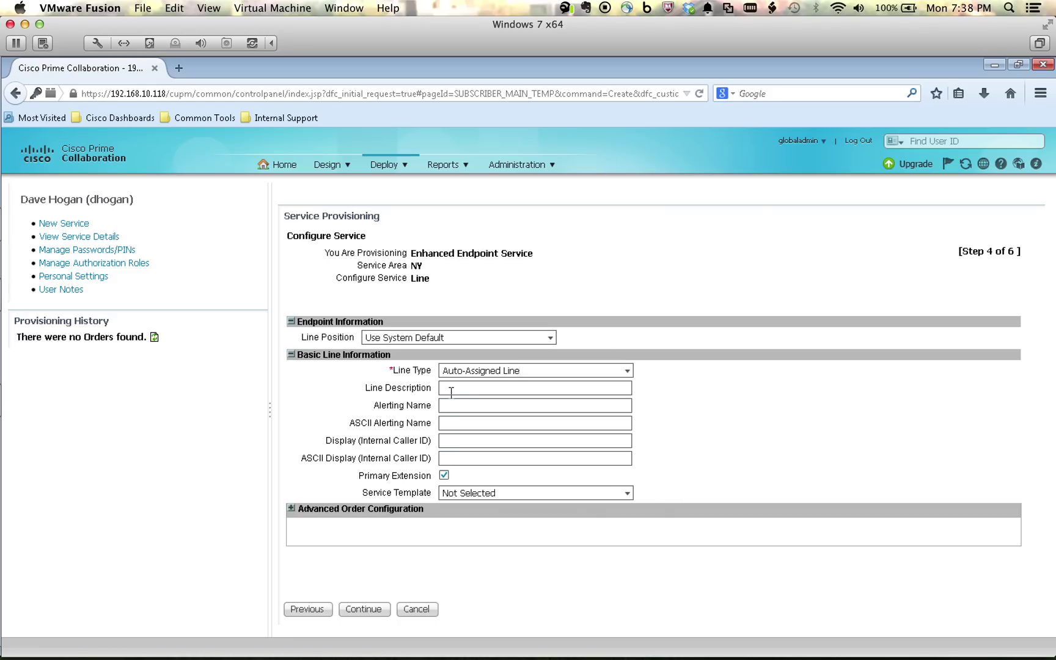
{"action": "left_click", "coordinate": [627, 495]}
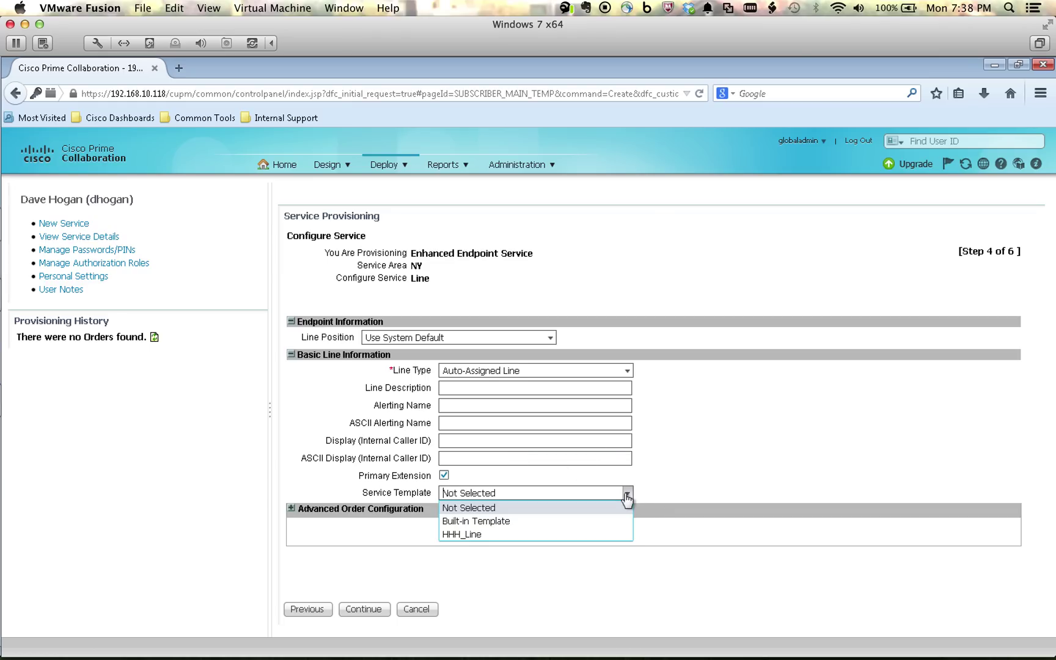
{"action": "left_click", "coordinate": [571, 535]}
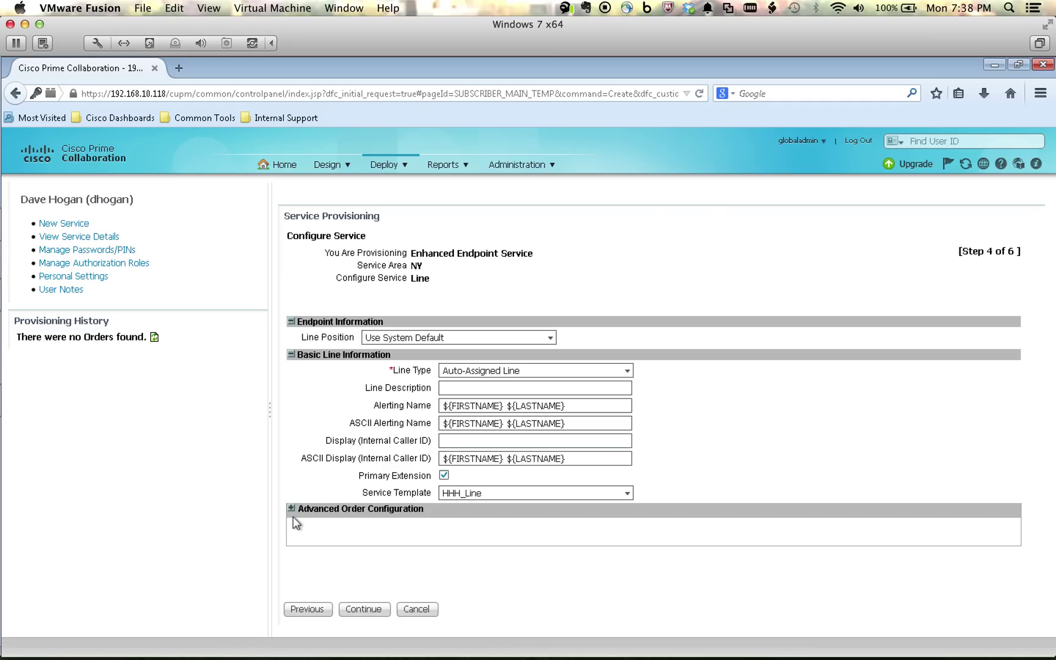
{"action": "left_click", "coordinate": [365, 609]}
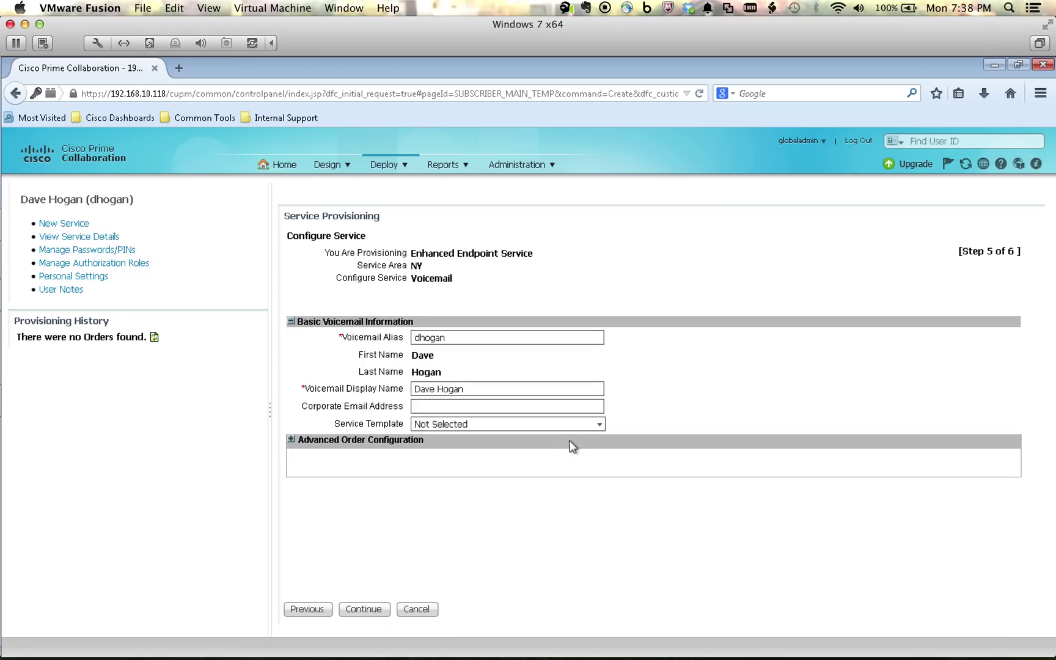
Step: Apply the HHH_Voicemail template, review the order summary, and submit the order
{"action": "left_click", "coordinate": [598, 424]}
{"action": "left_click", "coordinate": [529, 466]}
{"action": "left_click", "coordinate": [352, 609]}
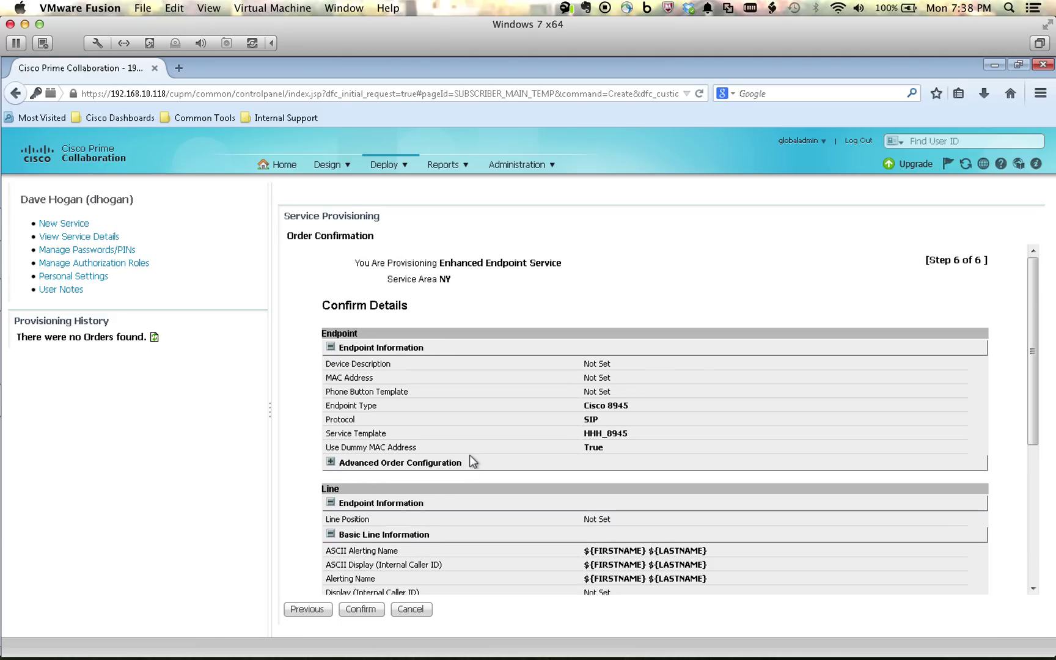
{"action": "scroll", "coordinate": [469, 454], "scroll_direction": "down", "scroll_amount": 2}
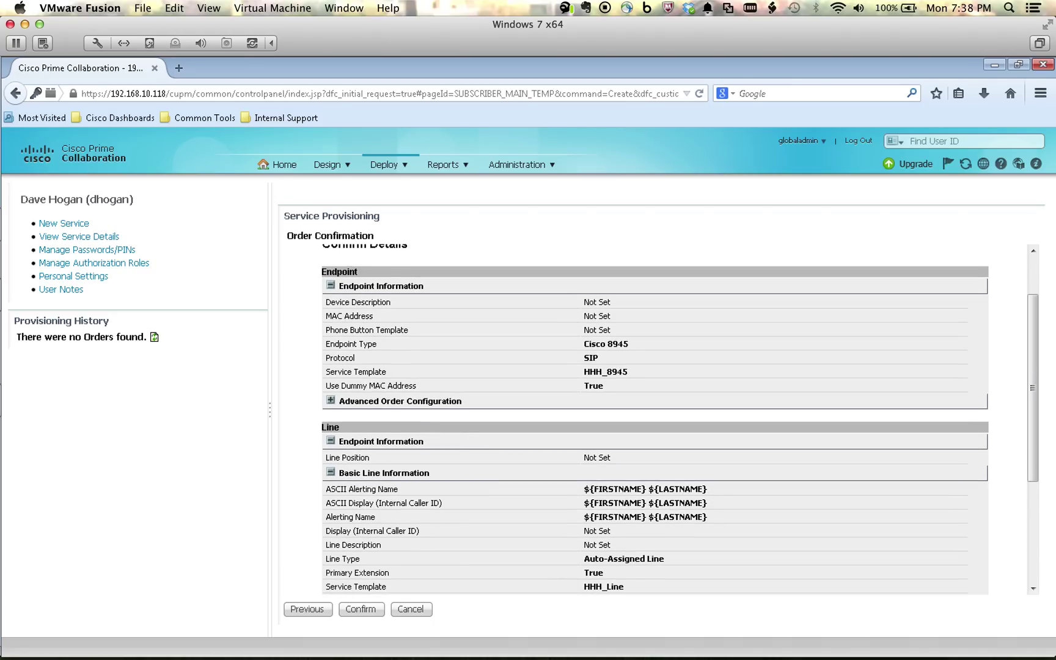
{"action": "left_click", "coordinate": [360, 609]}
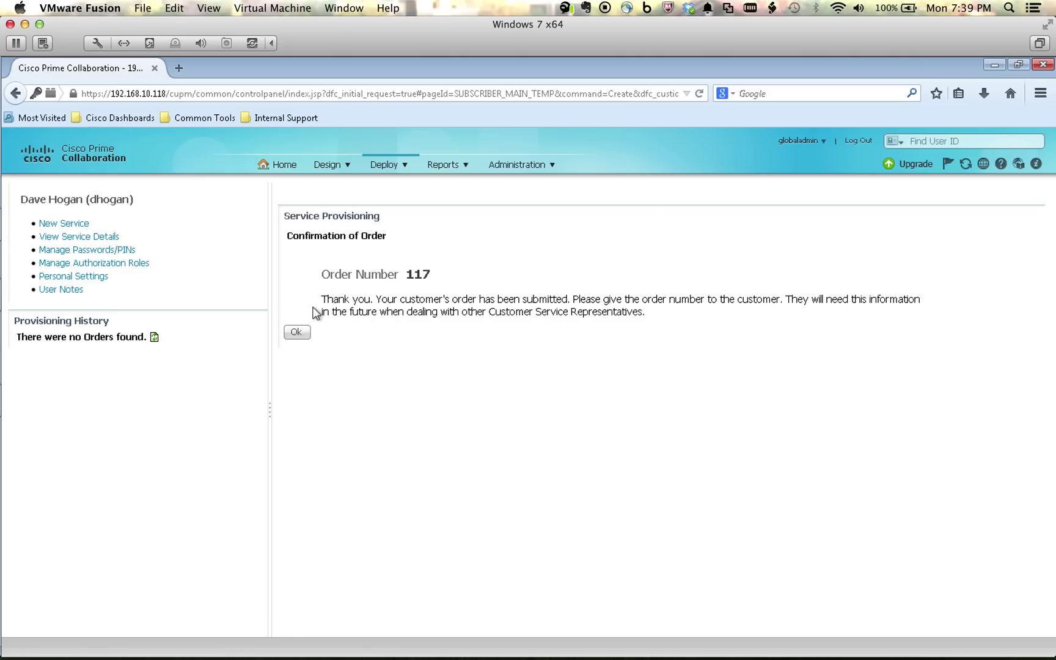
Step: Acknowledge the order and refresh services and history until the 8945 endpoint, line 6121 and voicemail show COMPLETE
{"action": "left_click", "coordinate": [297, 333]}
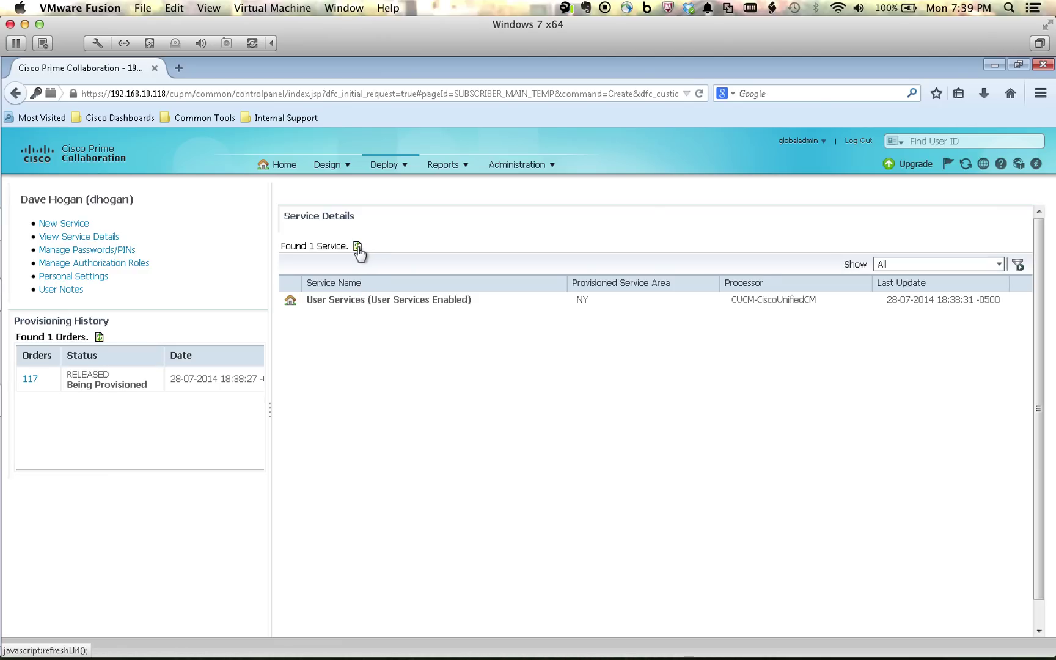
{"action": "left_click", "coordinate": [358, 246]}
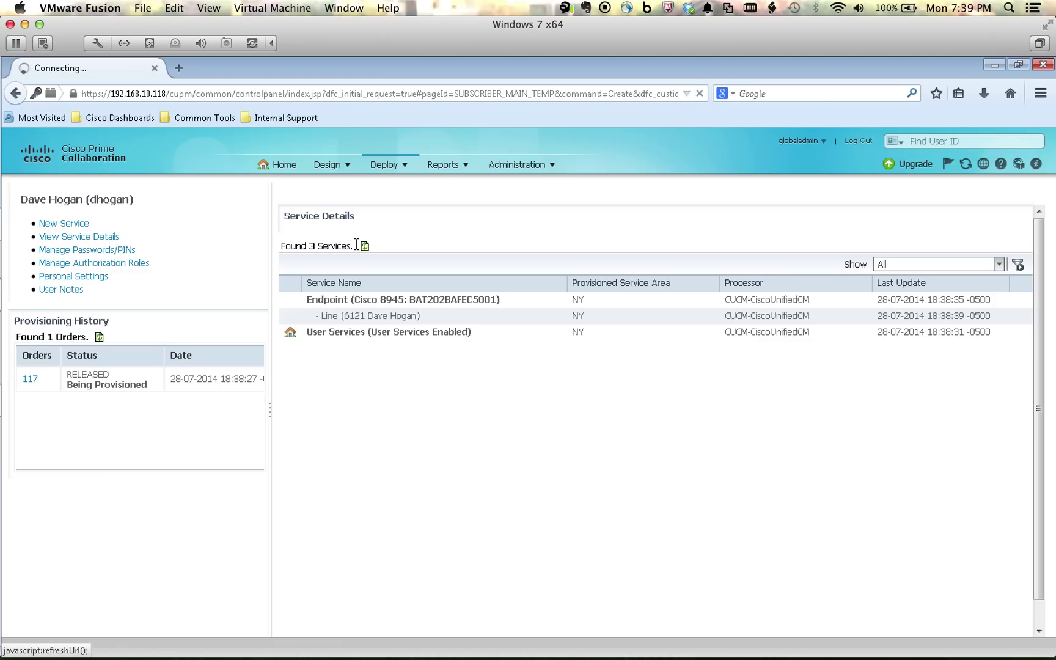
{"action": "left_click", "coordinate": [364, 247]}
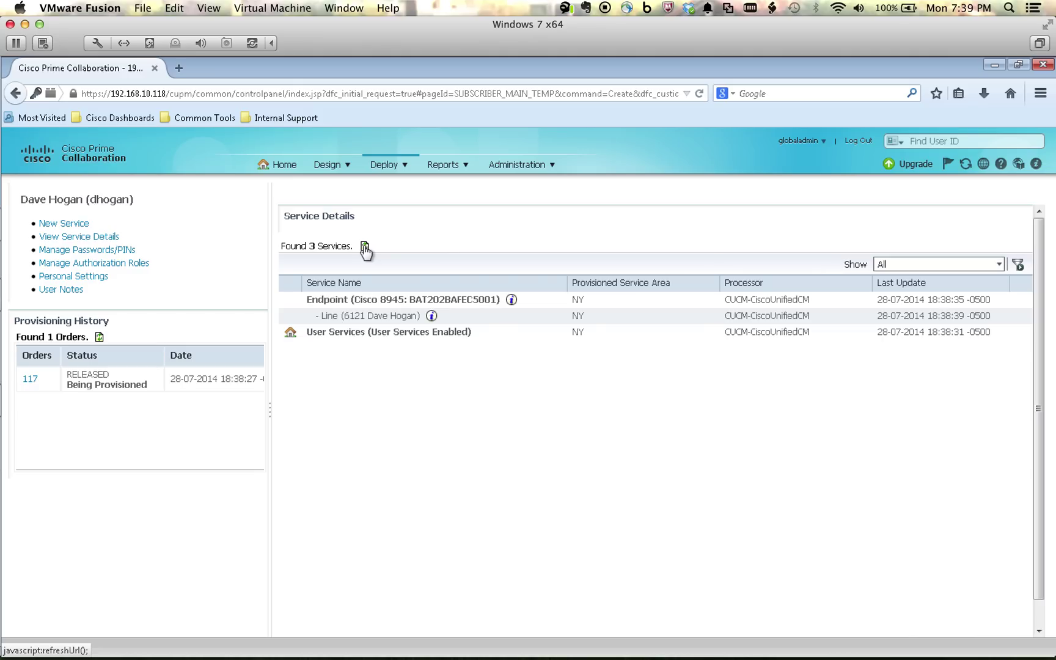
{"action": "left_click", "coordinate": [365, 246]}
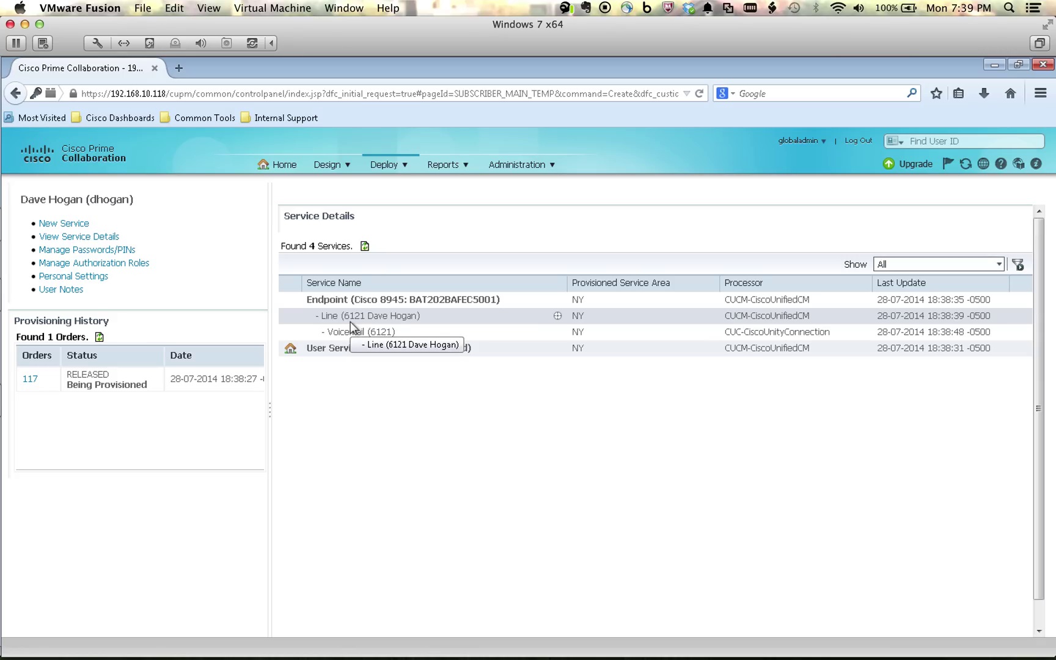
{"action": "left_click", "coordinate": [98, 337]}
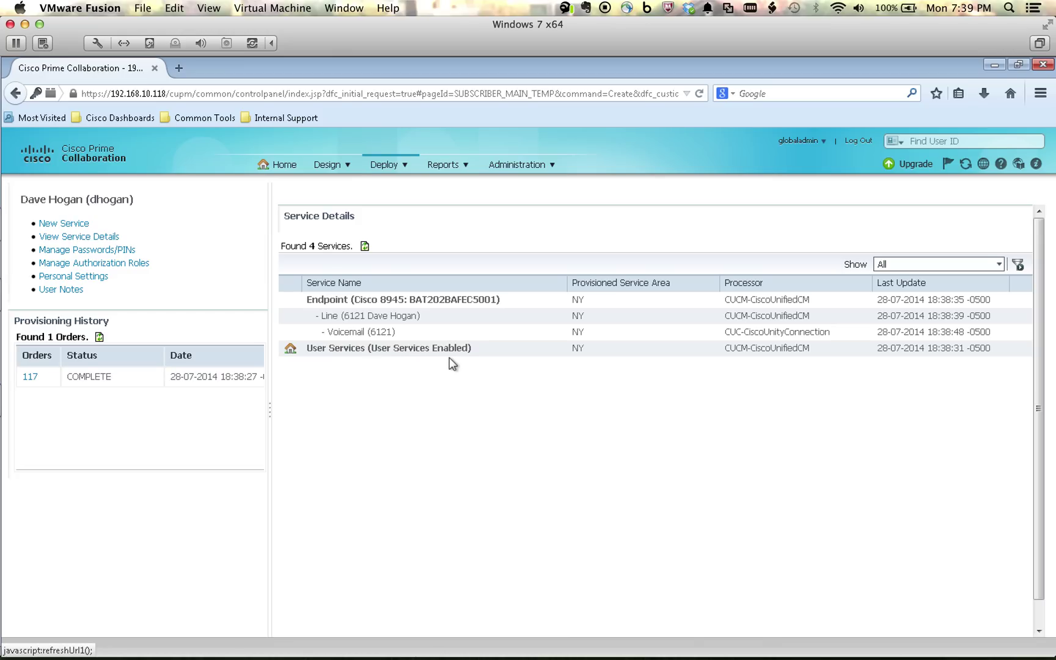
{"action": "left_click", "coordinate": [557, 349]}
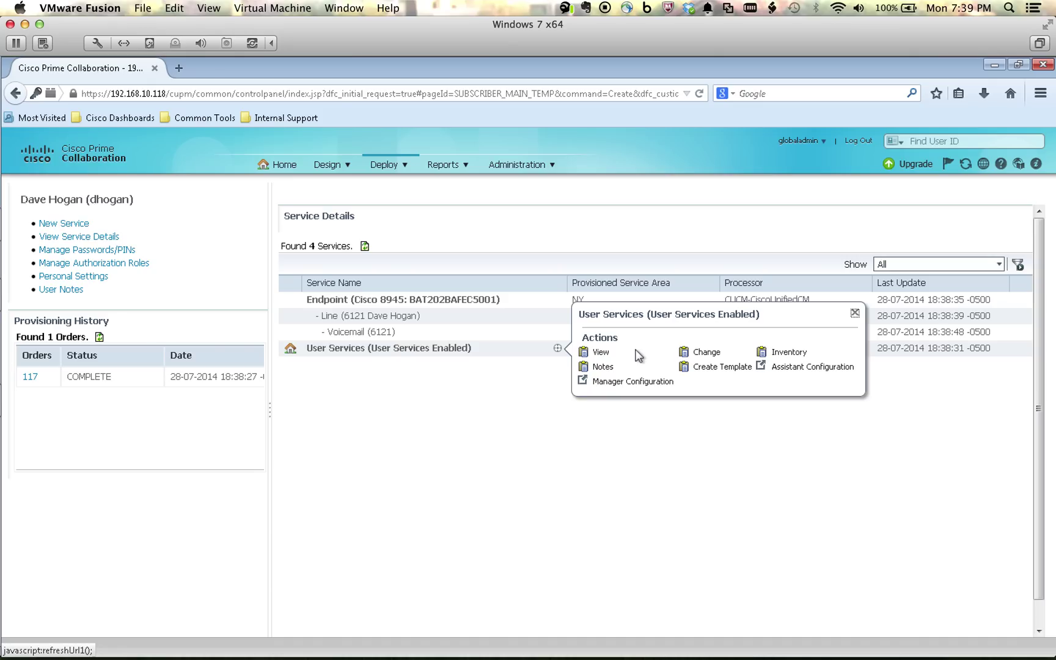
Step: Change User Services to the HHH_User_Services template, review advanced order settings, and confirm
{"action": "left_click", "coordinate": [710, 354]}
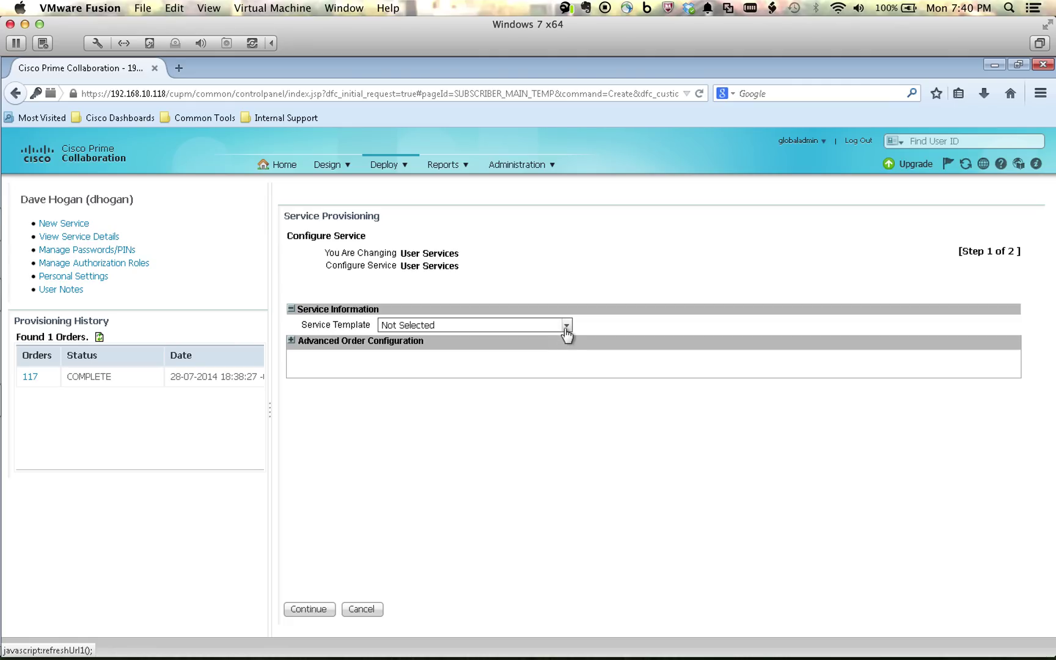
{"action": "left_click", "coordinate": [567, 326]}
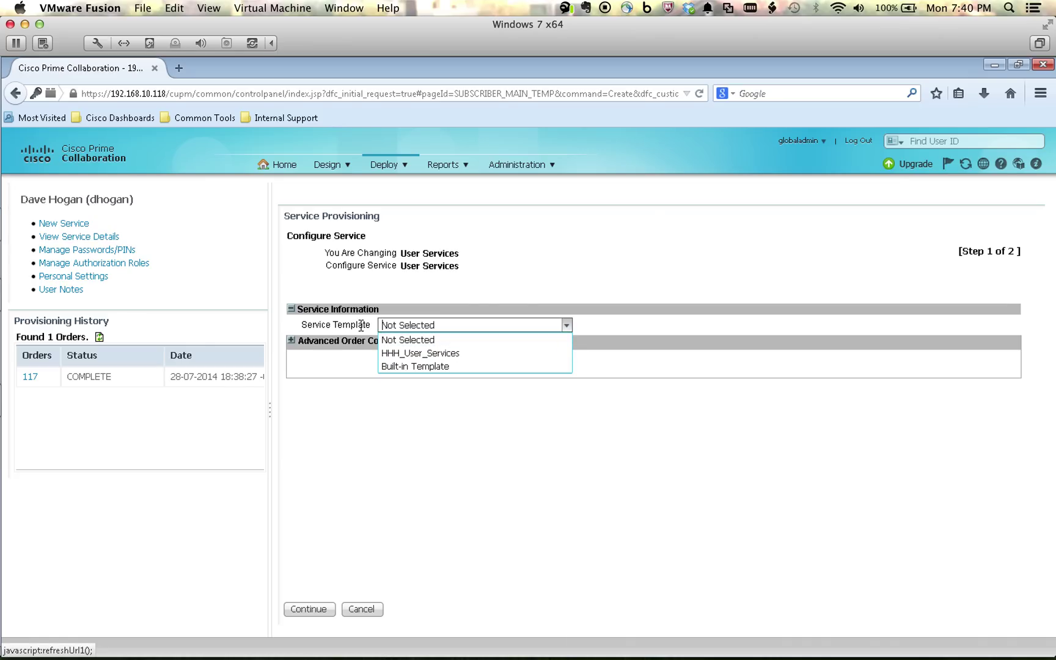
{"action": "left_click", "coordinate": [417, 356]}
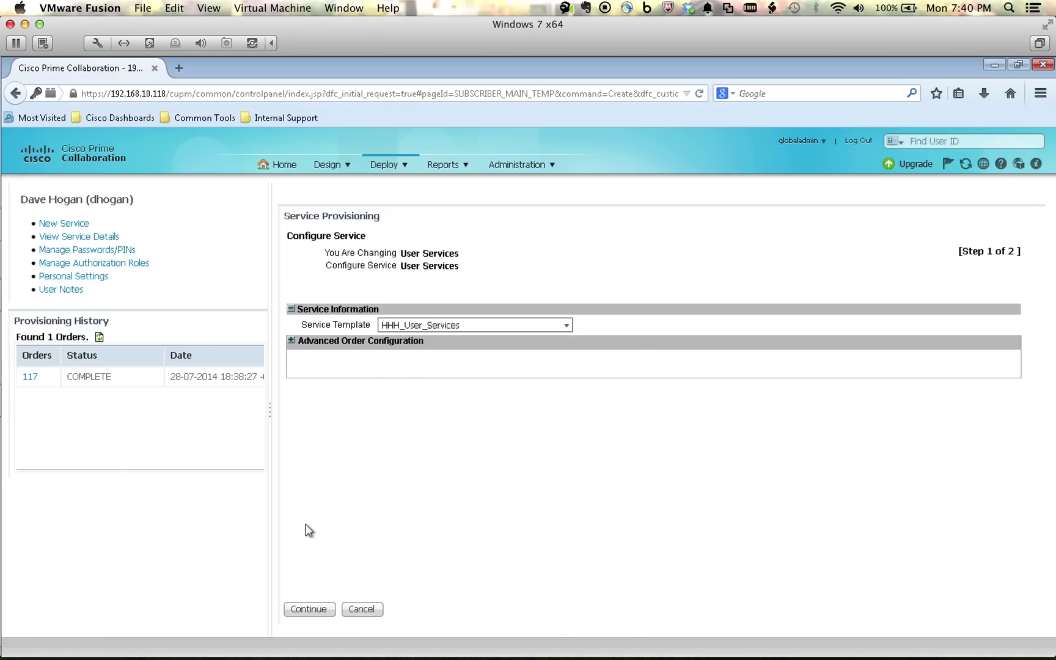
{"action": "left_click", "coordinate": [309, 608]}
{"action": "left_click", "coordinate": [305, 610]}
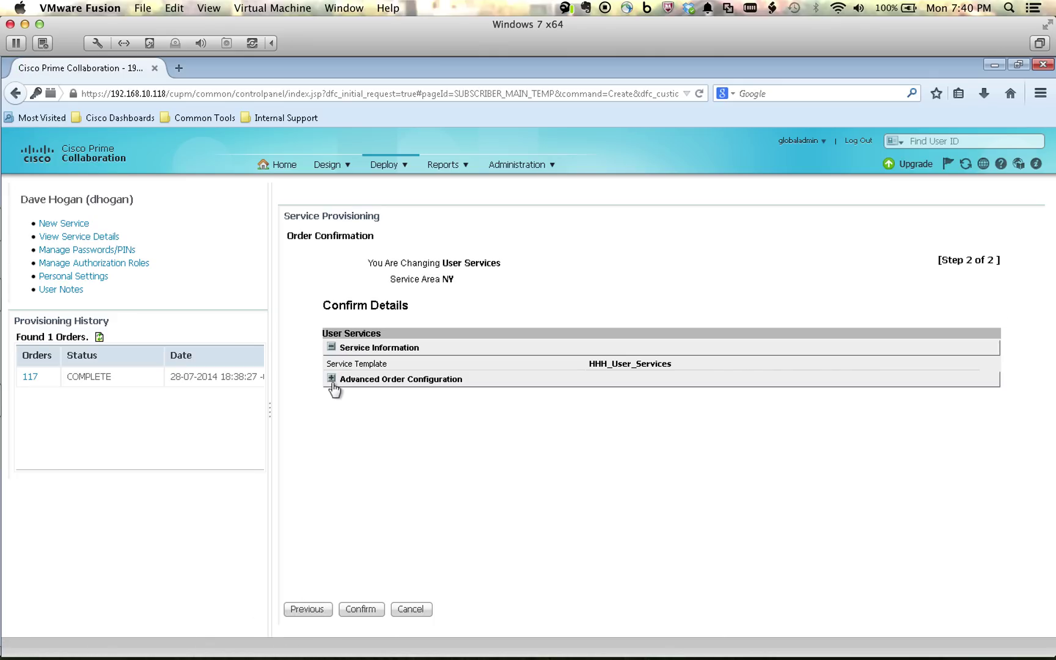
{"action": "left_click", "coordinate": [331, 379]}
{"action": "scroll", "coordinate": [420, 434], "scroll_direction": "down", "scroll_amount": 5}
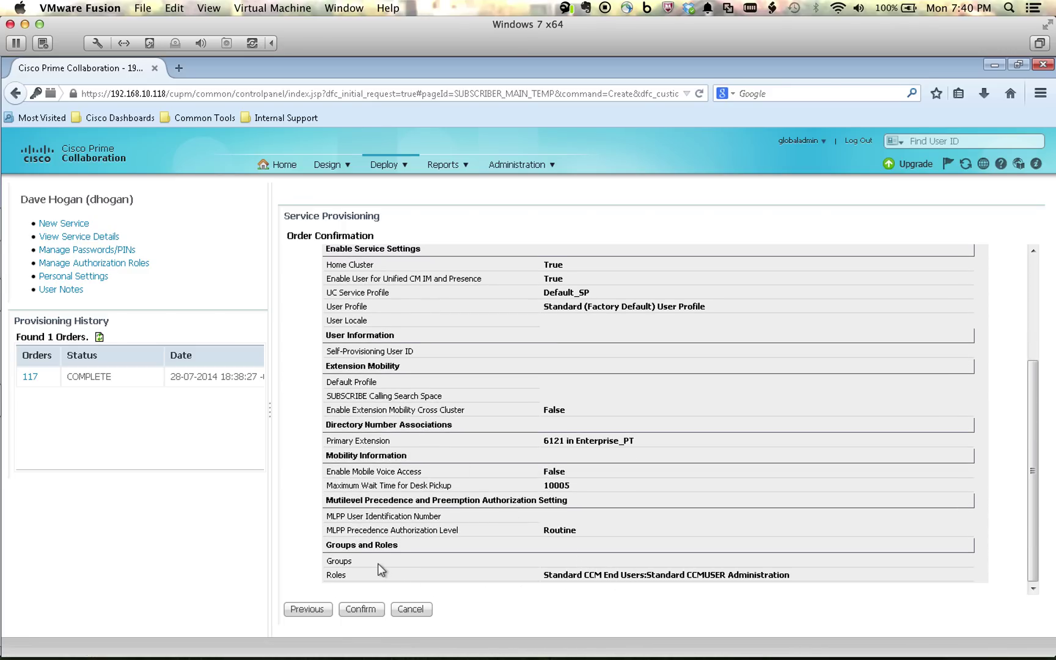
{"action": "left_click", "coordinate": [355, 608]}
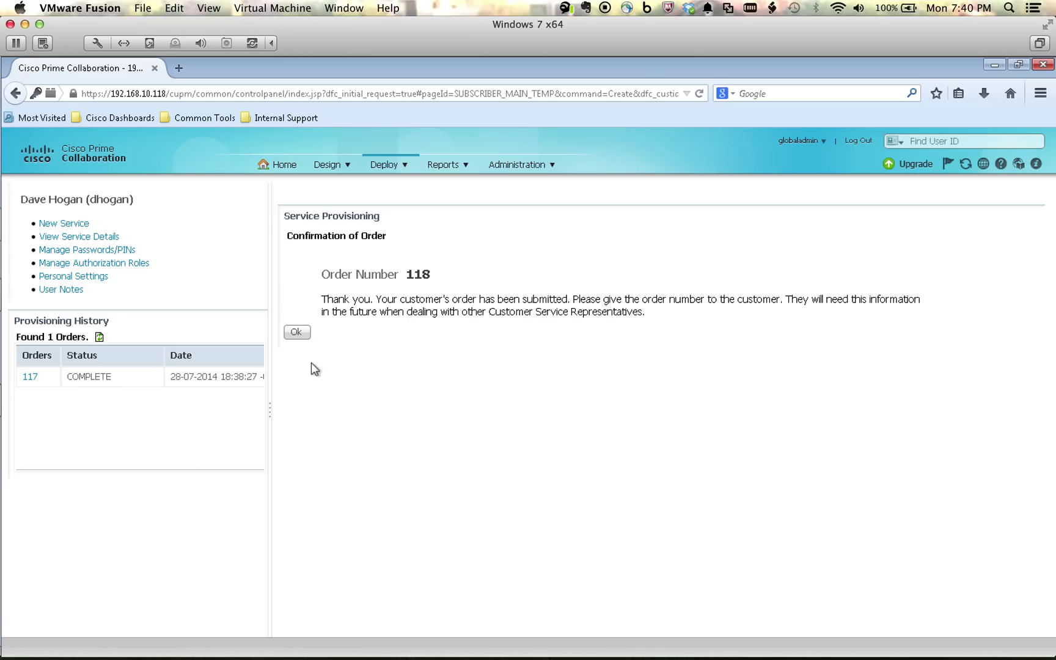
Step: Acknowledge the change order and refresh the four services to show both orders complete
{"action": "left_click", "coordinate": [297, 333]}
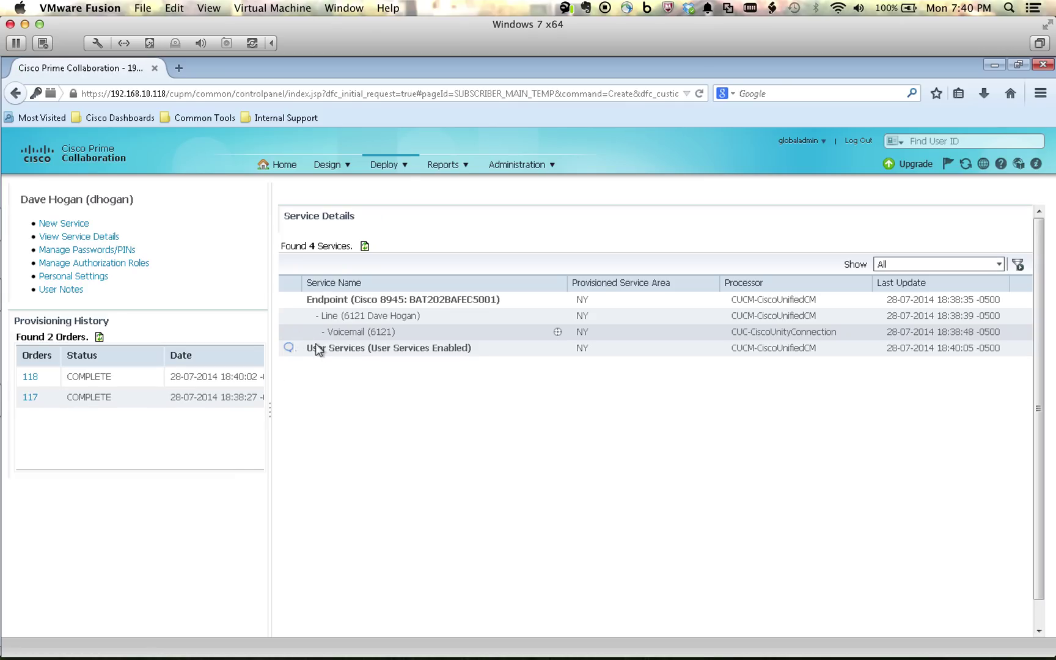
{"action": "left_click", "coordinate": [363, 248]}
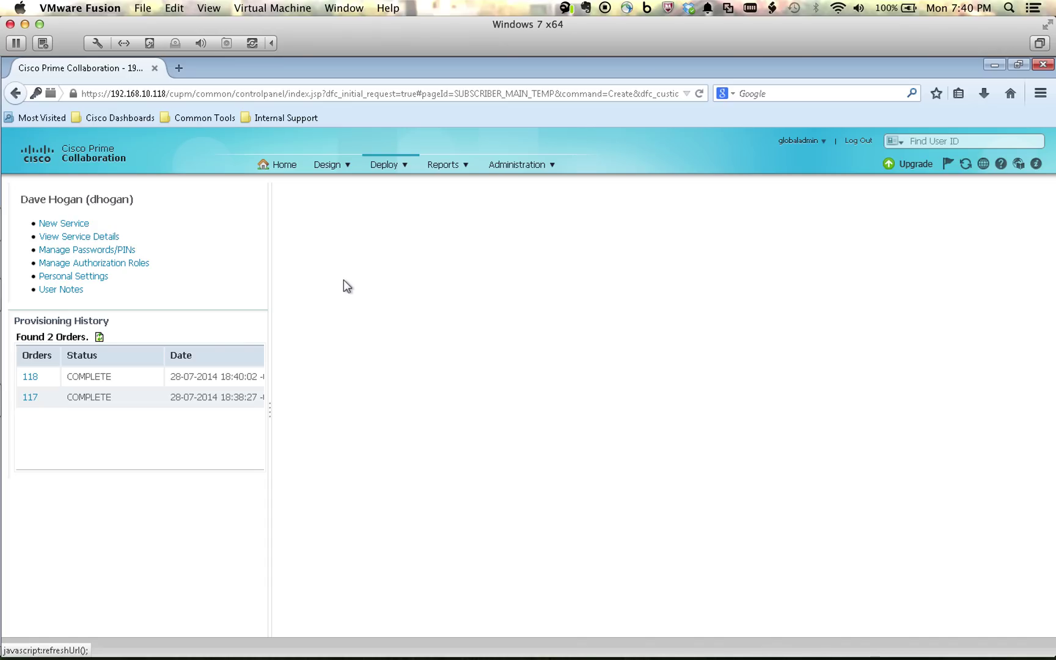